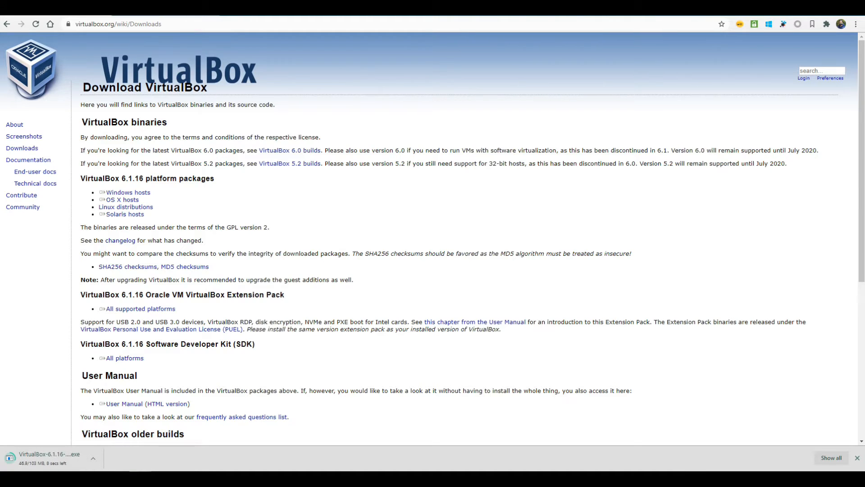
- Switch to the Linux Lite download page and download the Linux Lite 5.2 ISO
left_click(117, 8)
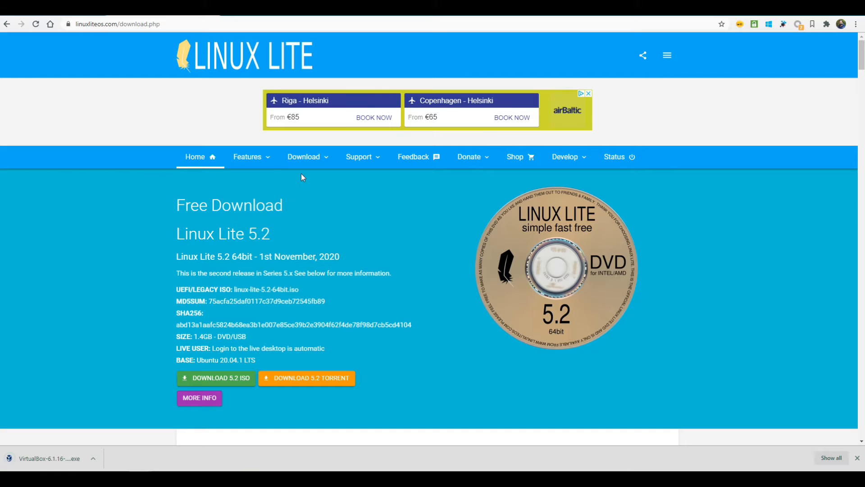
mouse_move(326, 163)
left_click(229, 386)
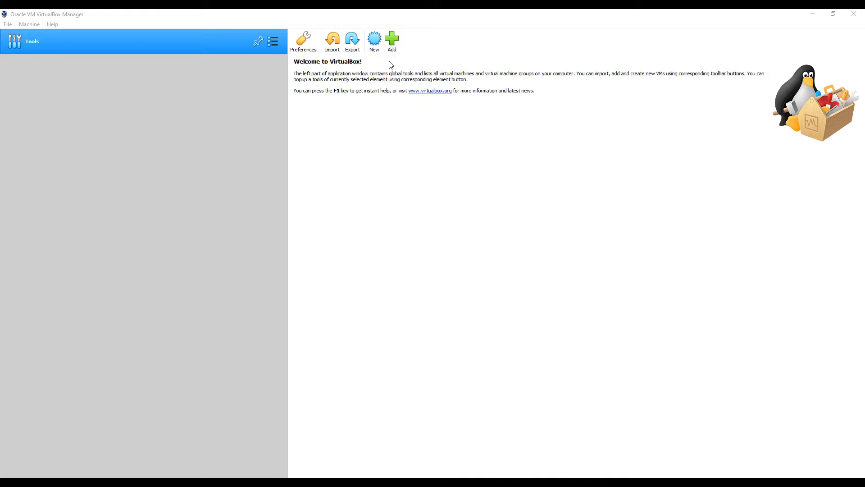
- In Oracle VM VirtualBox, start a new virtual machine named Linux Lite with type Linux and version Linux 2.6 / 3.x / 4.x (64-bit)
left_click(394, 49)
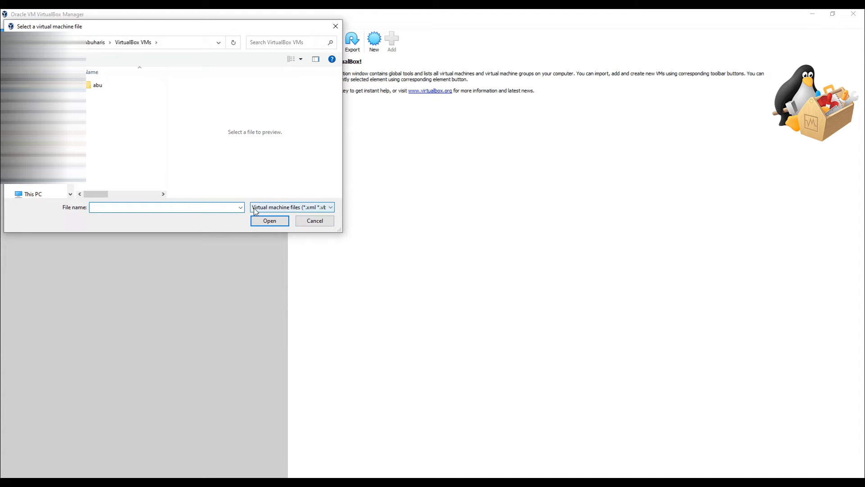
left_click(326, 223)
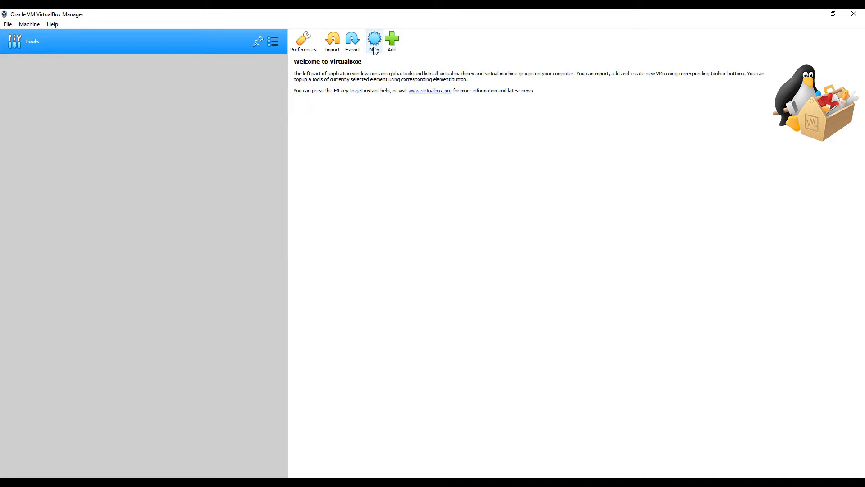
left_click(32, 26)
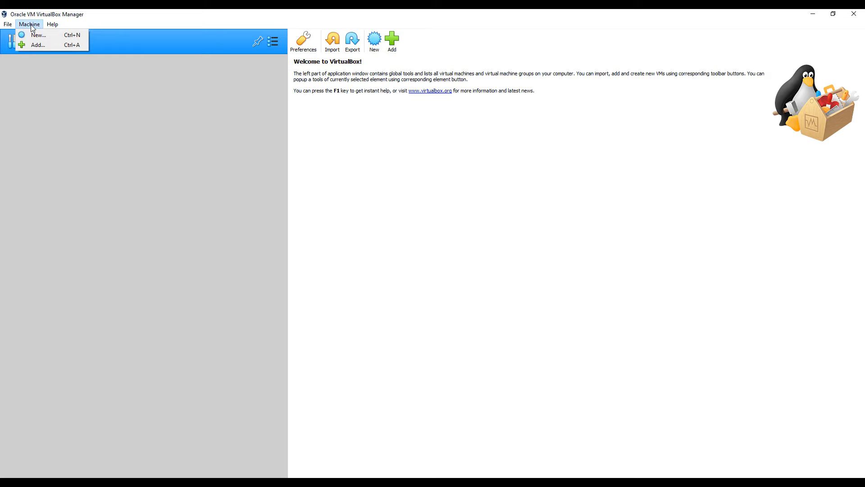
left_click(67, 36)
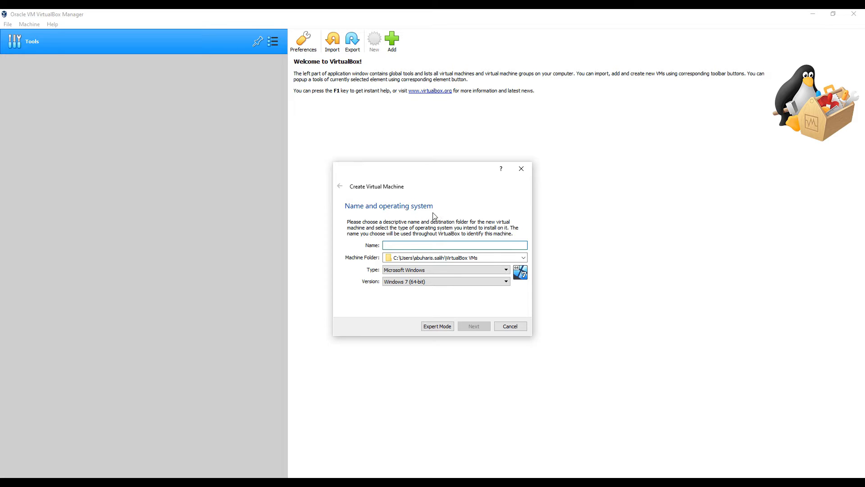
left_click(417, 246)
type("Li")
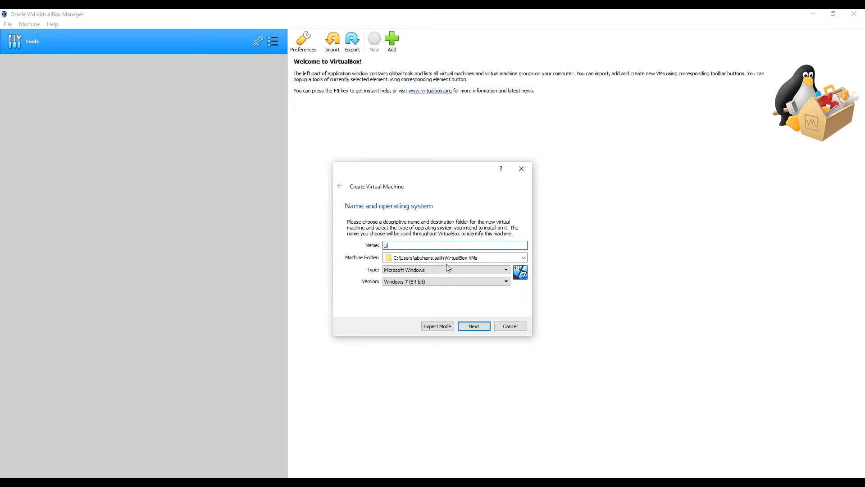
type("nux Lite")
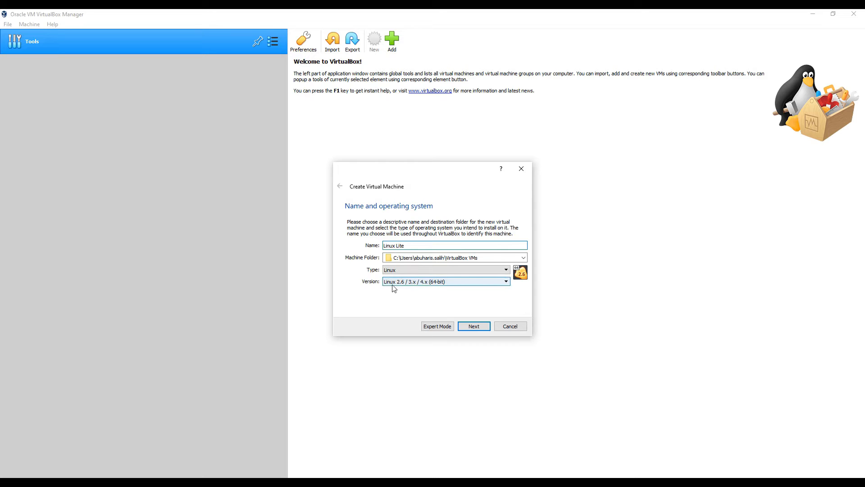
left_click(461, 284)
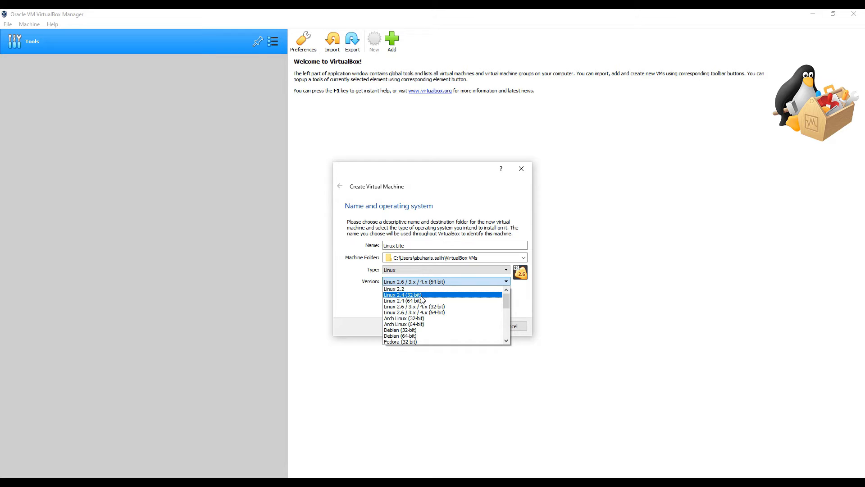
left_click(444, 283)
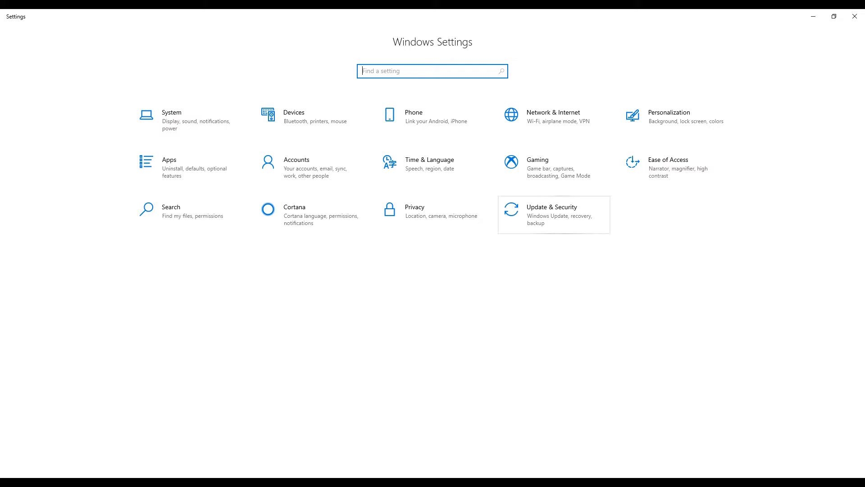
- In Windows Settings, go to the Update & Security recovery options and restart the PC into advanced startup
left_click(562, 216)
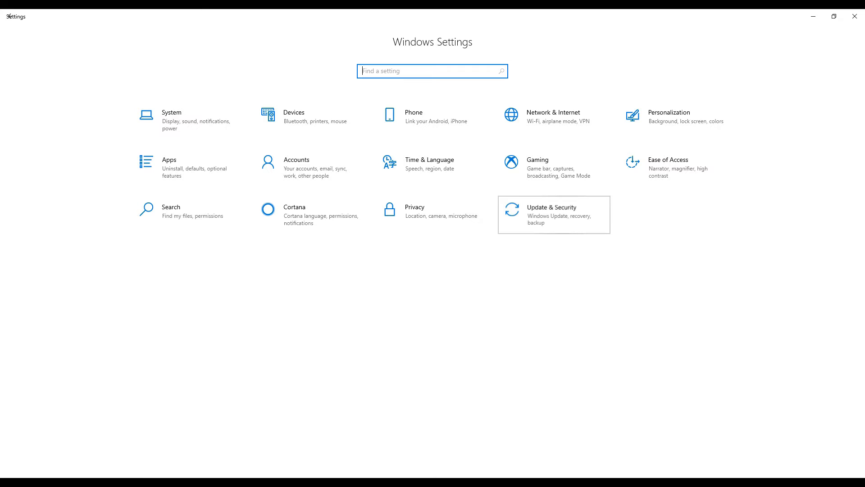
left_click(35, 218)
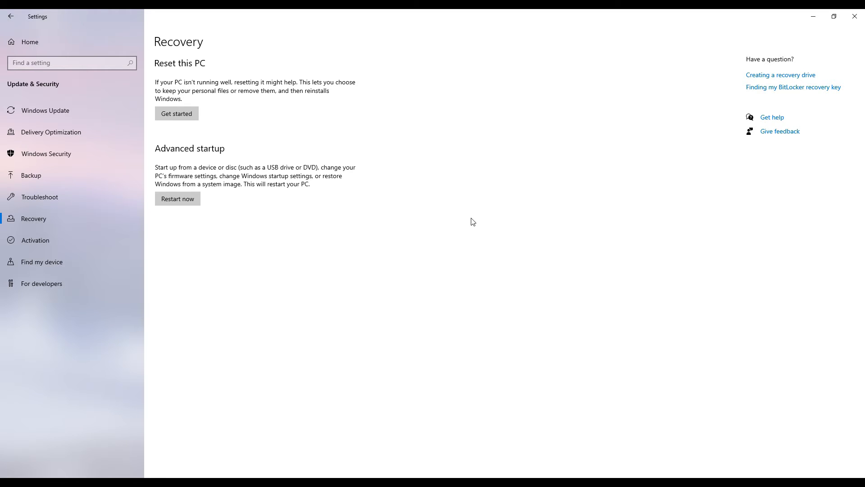
key("Tab")
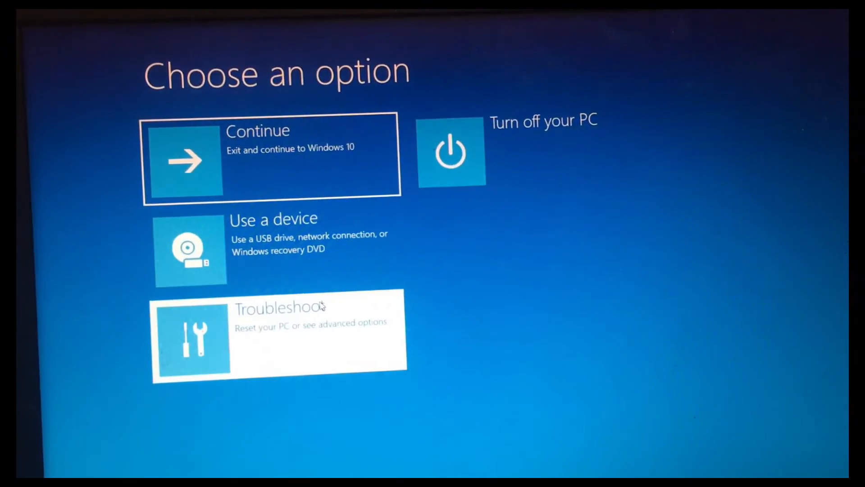
- Restart the PC into its UEFI firmware settings through the advanced troubleshooting options
left_click(322, 306)
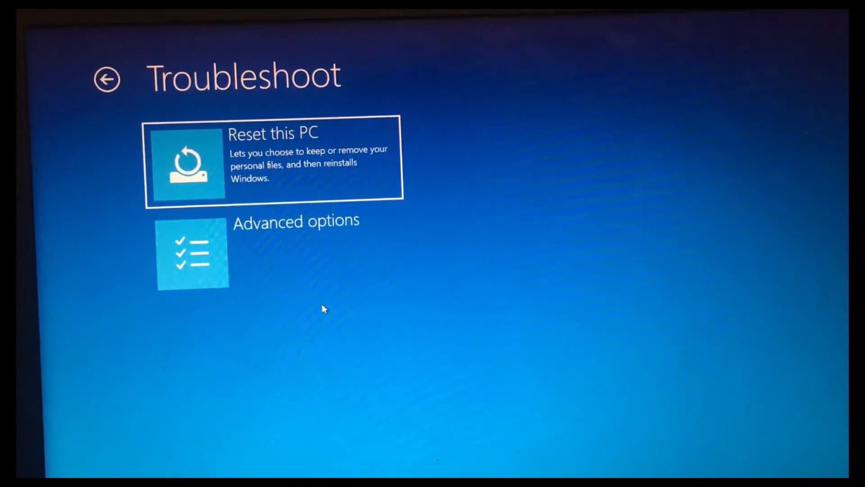
left_click(312, 272)
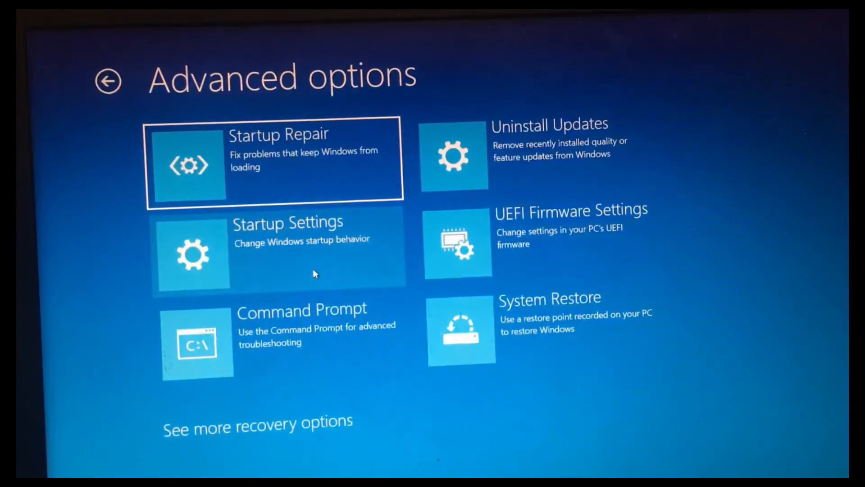
left_click(444, 277)
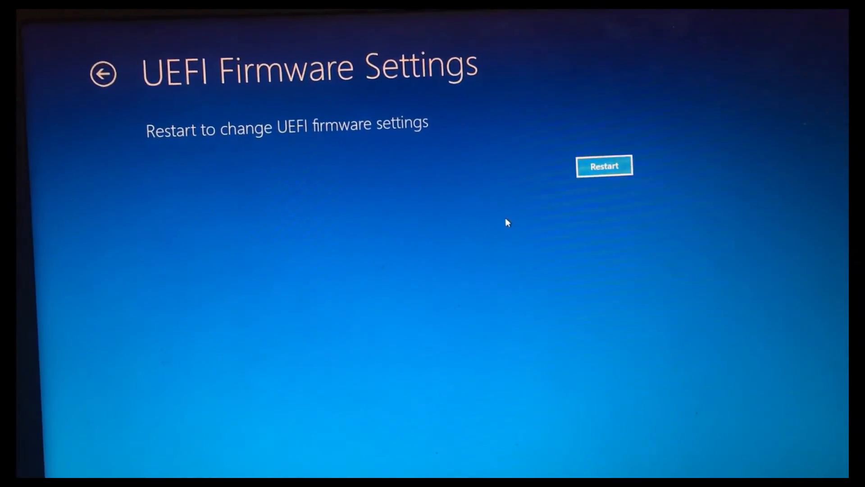
left_click(606, 173)
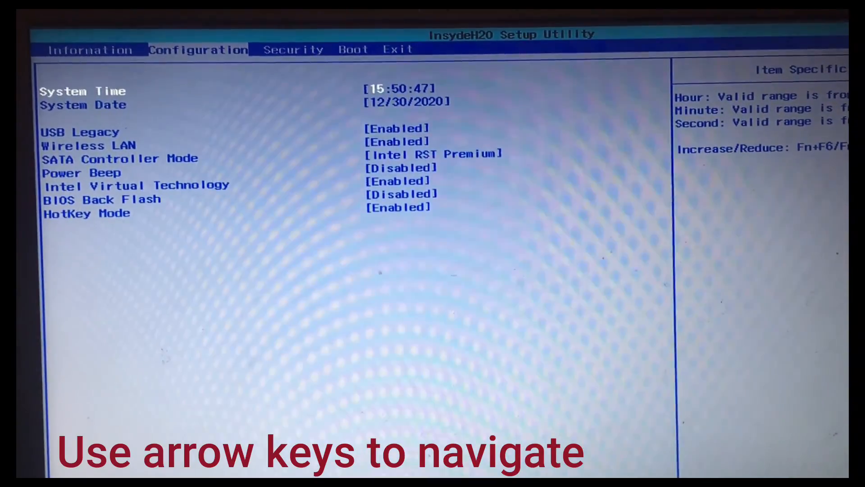
- Set Intel Virtual Technology to Enabled in the firmware configuration, and exit saving the changes
key("Down")
key("Down")
key("Down")
key("Down")
key("Down")
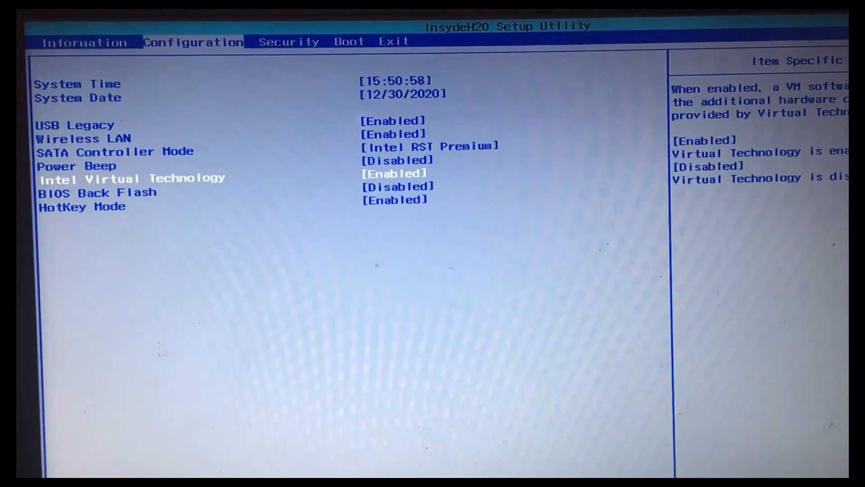
key("Return")
key("Down")
key("Up")
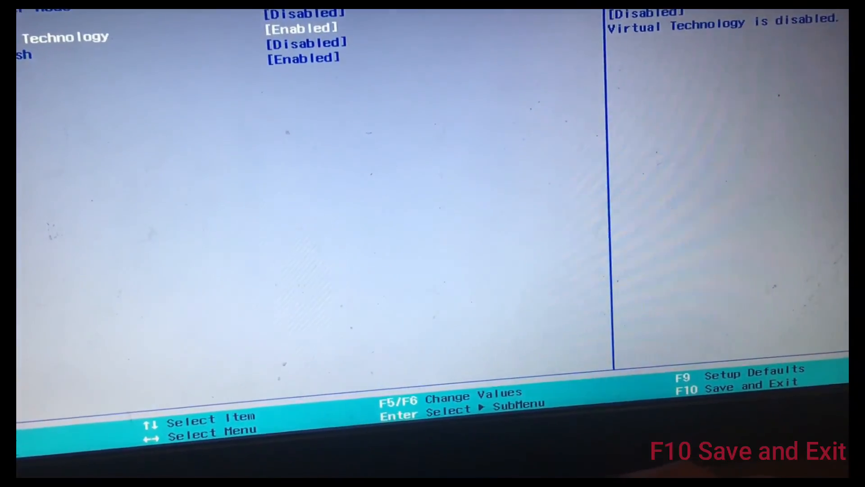
key("F10")
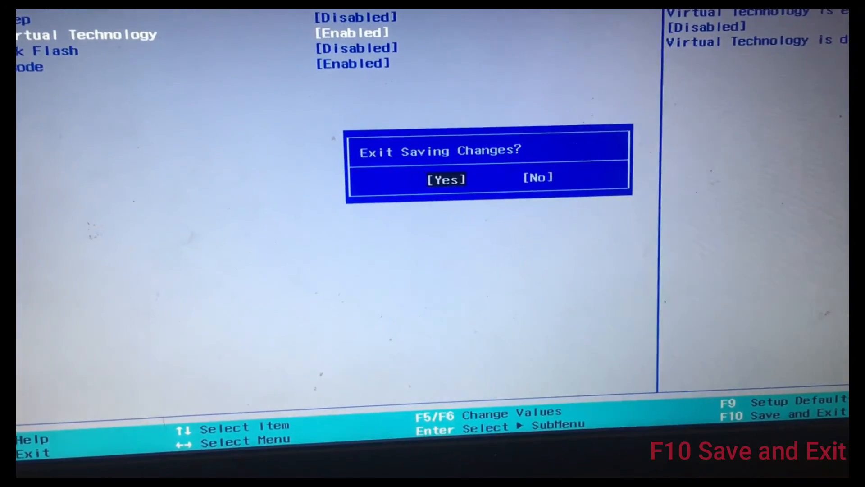
key("Return")
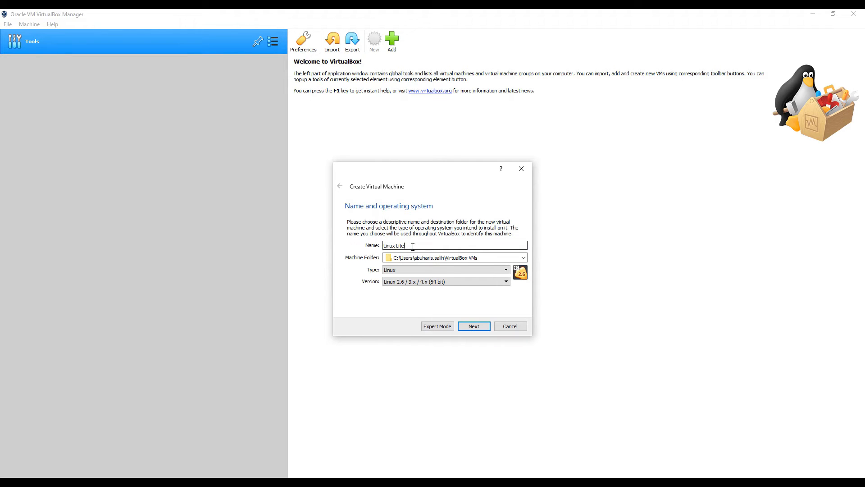
- Return to VirtualBox and set the Linux Lite machine's memory size to 1024 MB
left_click(478, 332)
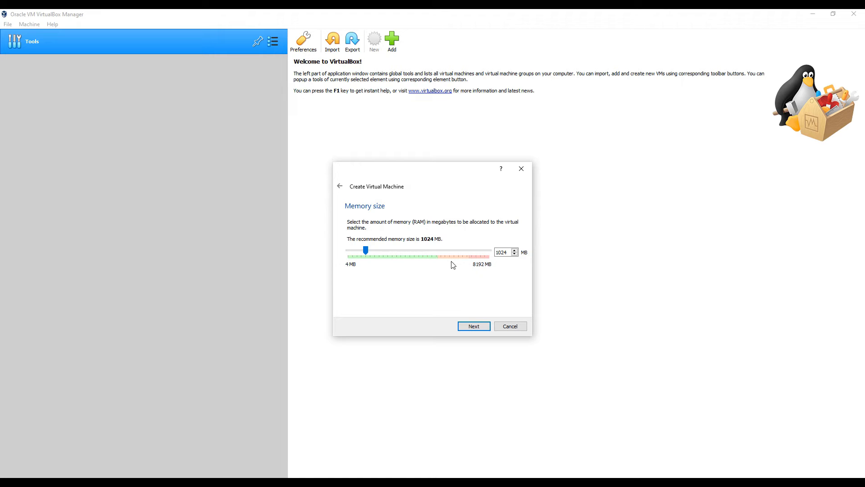
left_click(395, 252)
left_click(395, 252)
left_click_drag(378, 255, 368, 255)
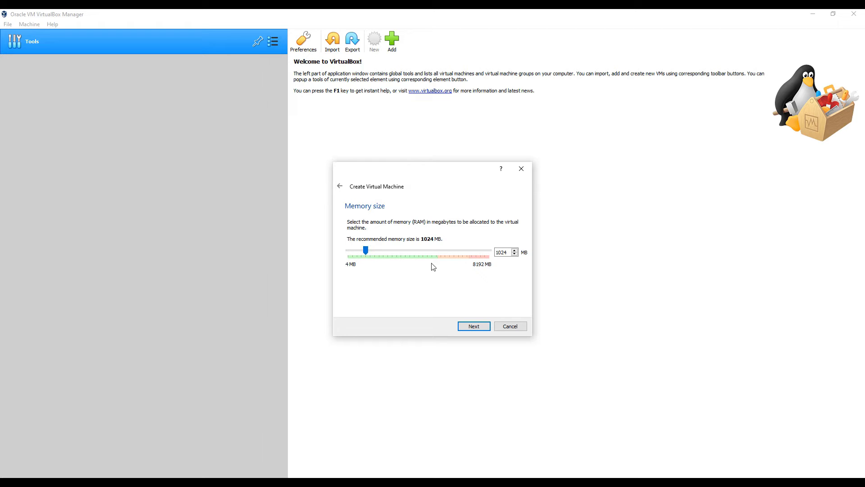
left_click(474, 326)
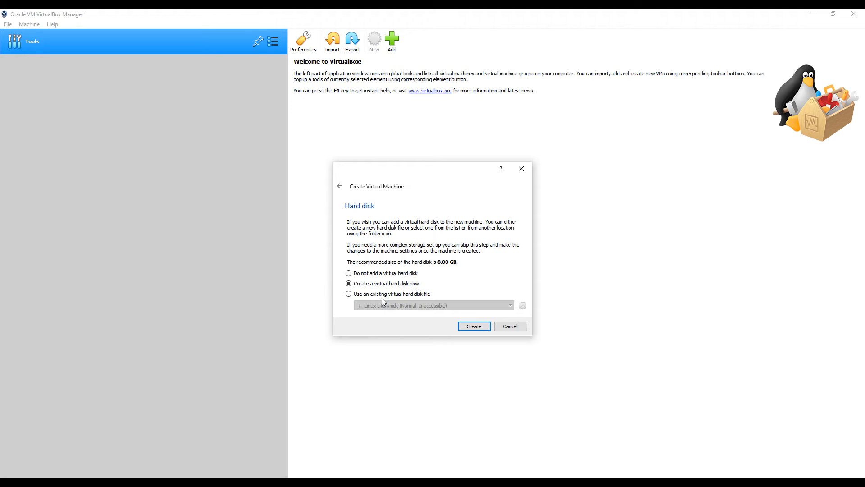
- Choose to create a virtual hard disk now for the Linux Lite machine
left_click(371, 295)
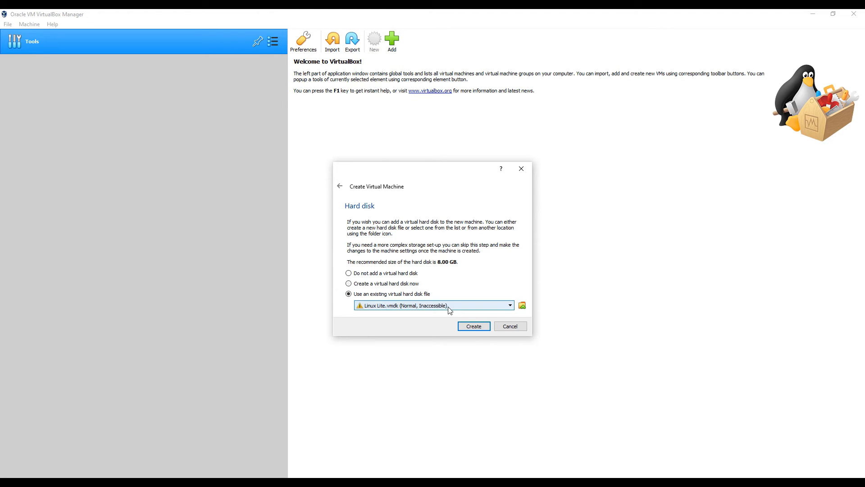
left_click(384, 285)
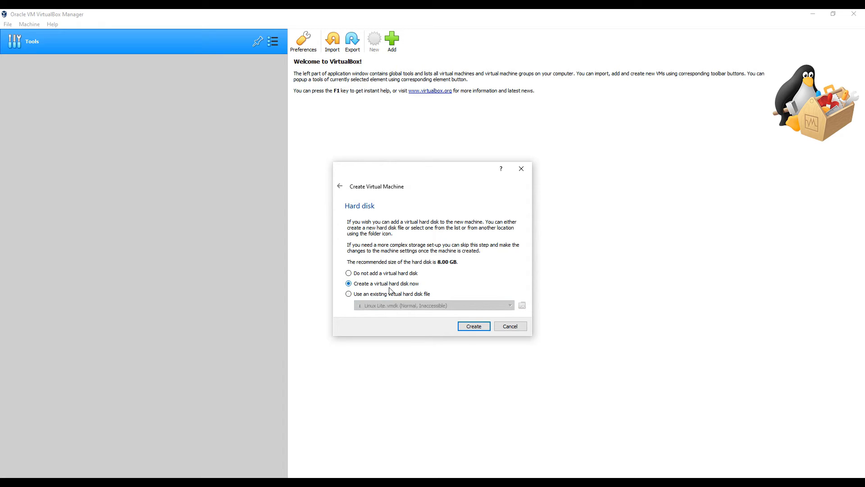
left_click(482, 329)
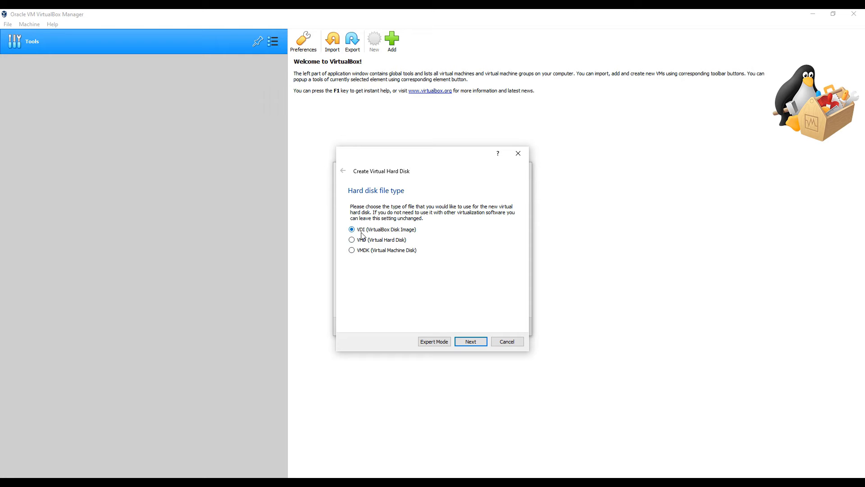
- Create the virtual hard disk as a dynamically allocated VDI named Linux Lite.vdi with a size of 8.00 GB
left_click(471, 342)
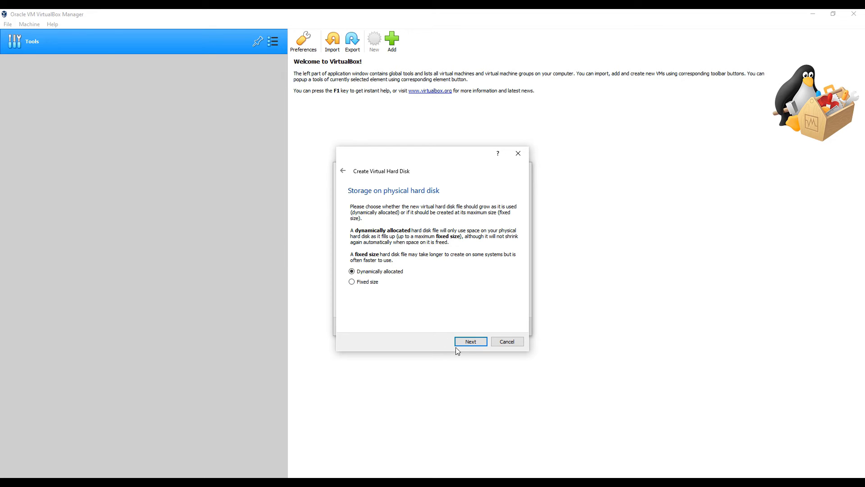
left_click(478, 342)
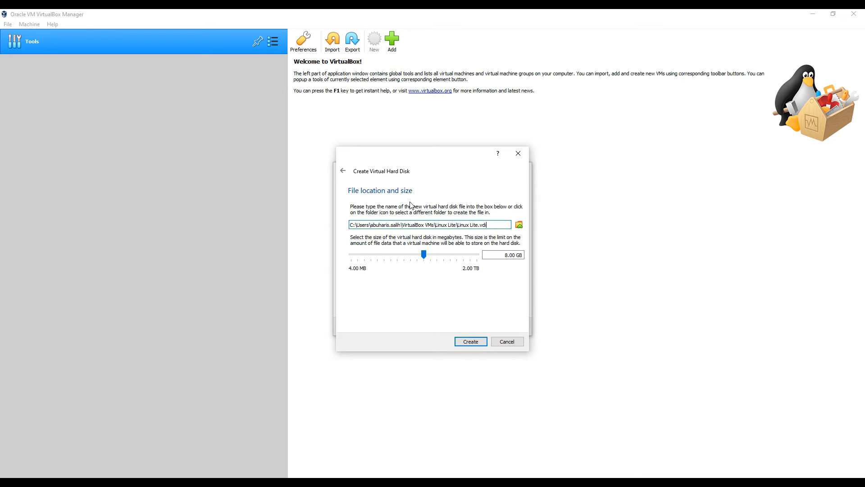
left_click(506, 255)
left_click_drag(505, 256, 528, 257)
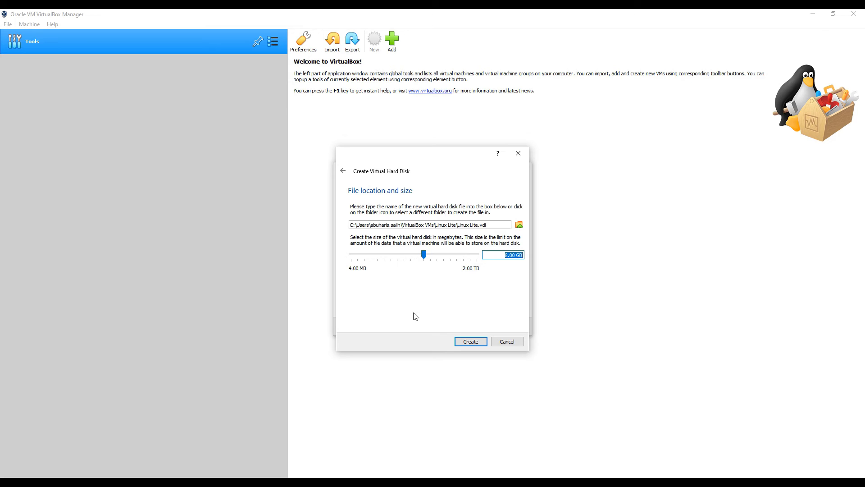
left_click(471, 342)
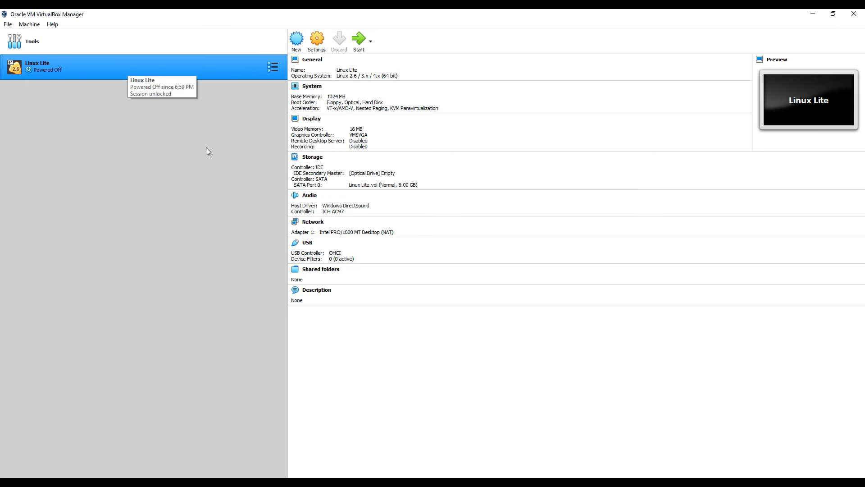
- Open the Linux Lite machine's settings and review its motherboard and processor options
right_click(225, 67)
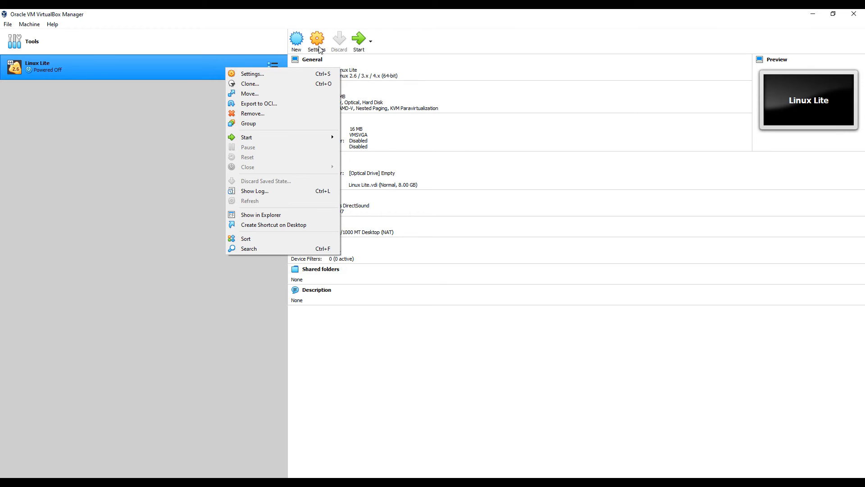
left_click(255, 76)
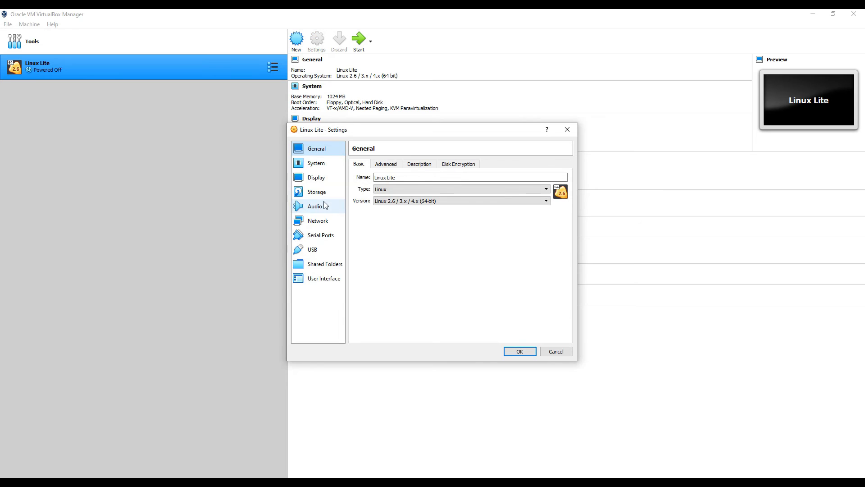
left_click(318, 164)
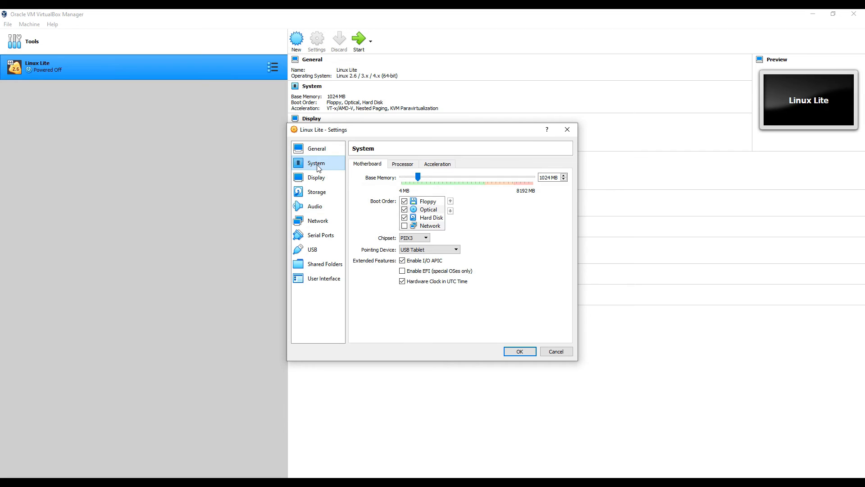
left_click(402, 165)
left_click(368, 164)
- Load linux-lite-5.2-64bit.iso into the empty IDE optical drive, check the image's size and location, and save the machine's settings
left_click(322, 193)
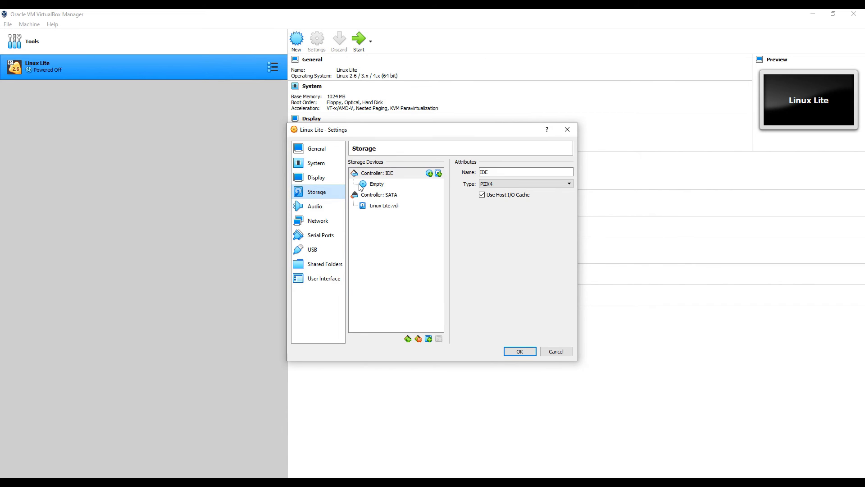
left_click(379, 188)
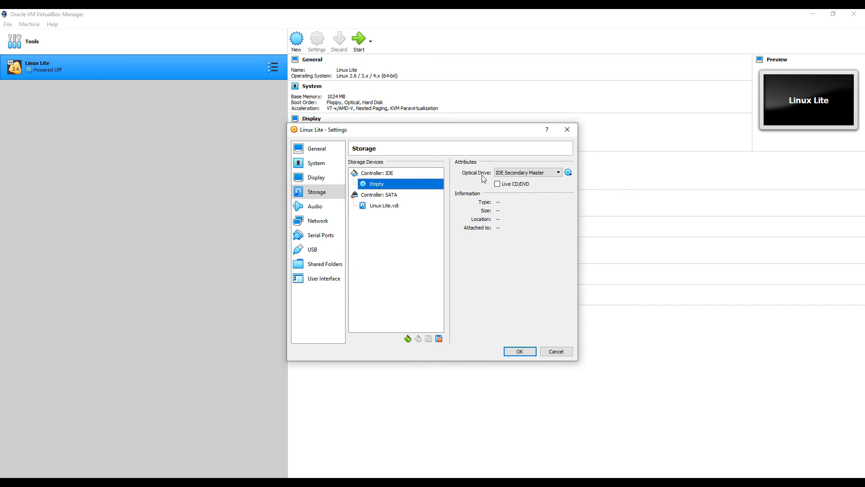
left_click(569, 174)
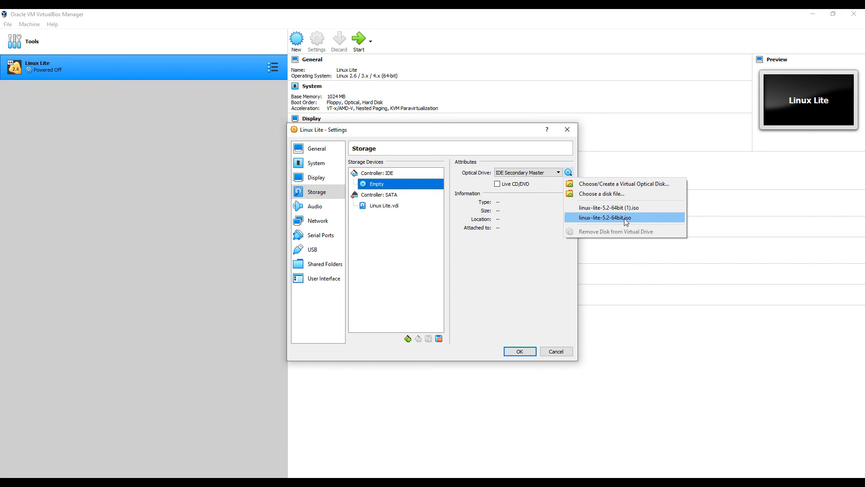
left_click(594, 217)
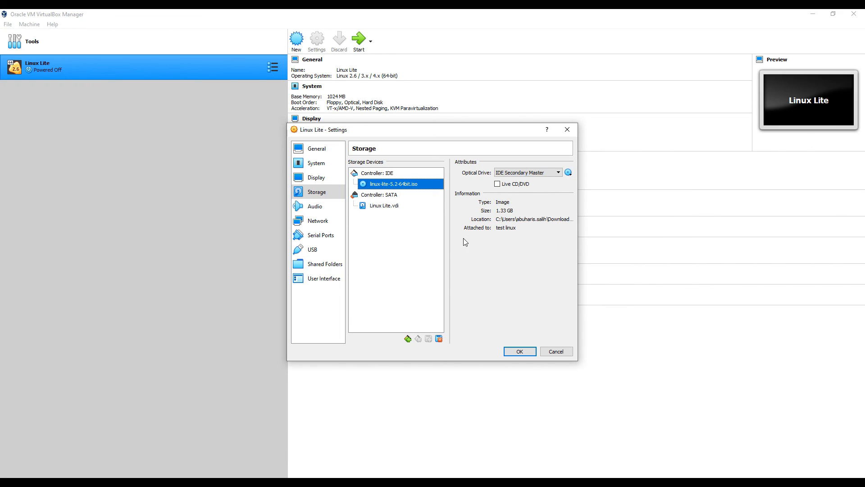
left_click(500, 213)
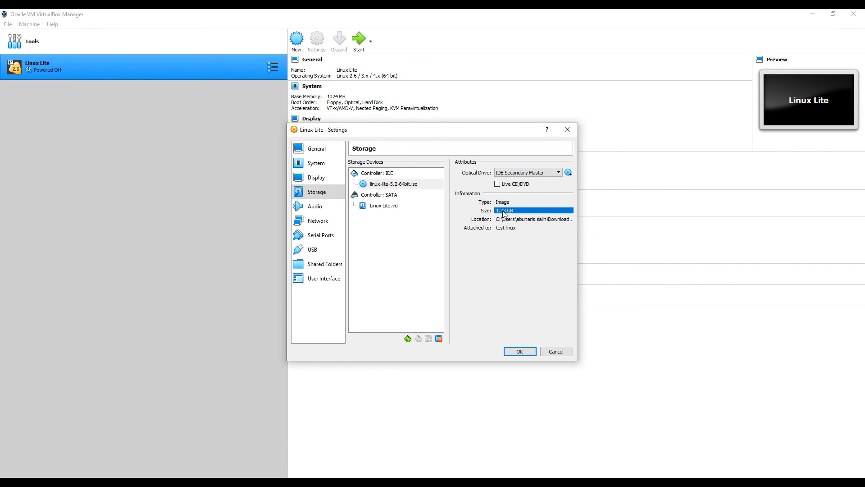
left_click(537, 219)
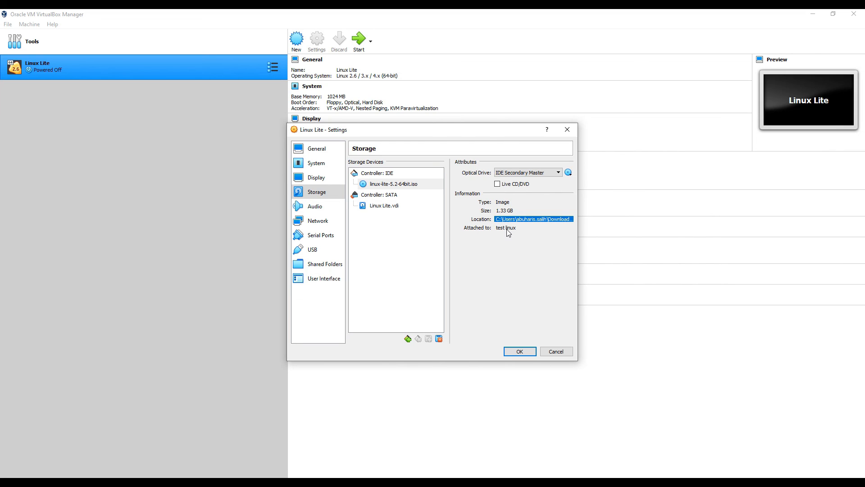
left_click(525, 351)
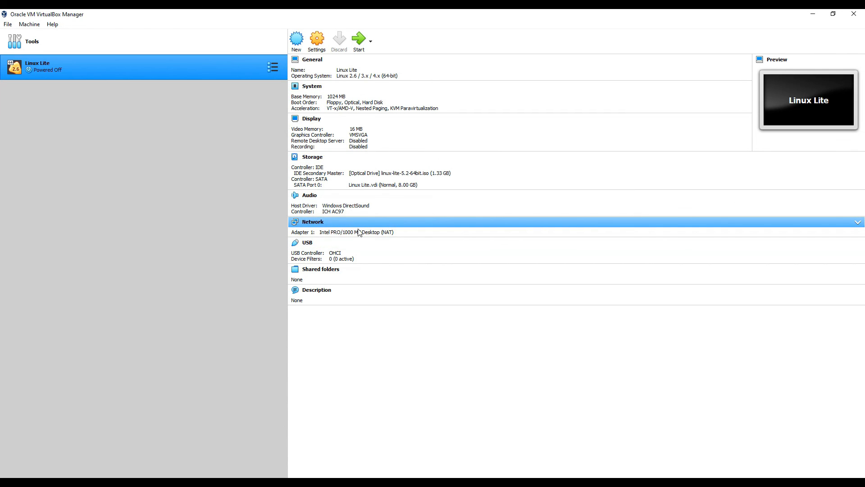
- Start the Linux Lite virtual machine
left_click(358, 49)
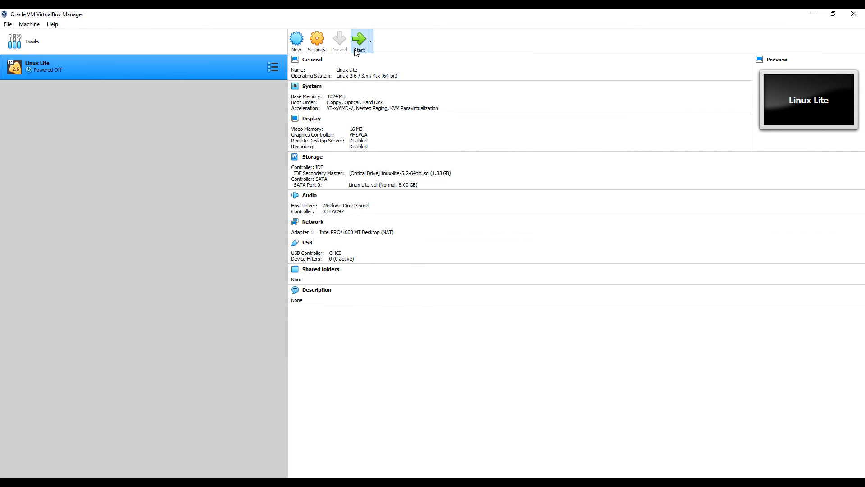